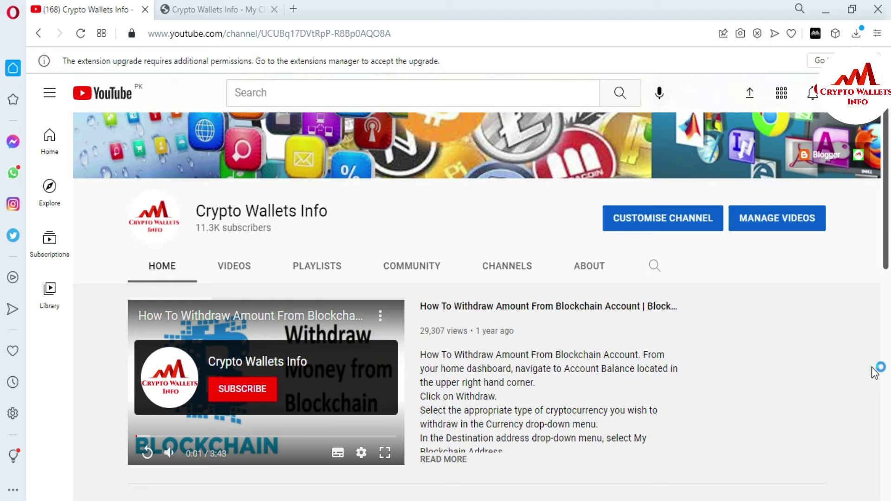
pyautogui.moveTo(886, 201); pyautogui.dragTo(887, 261)
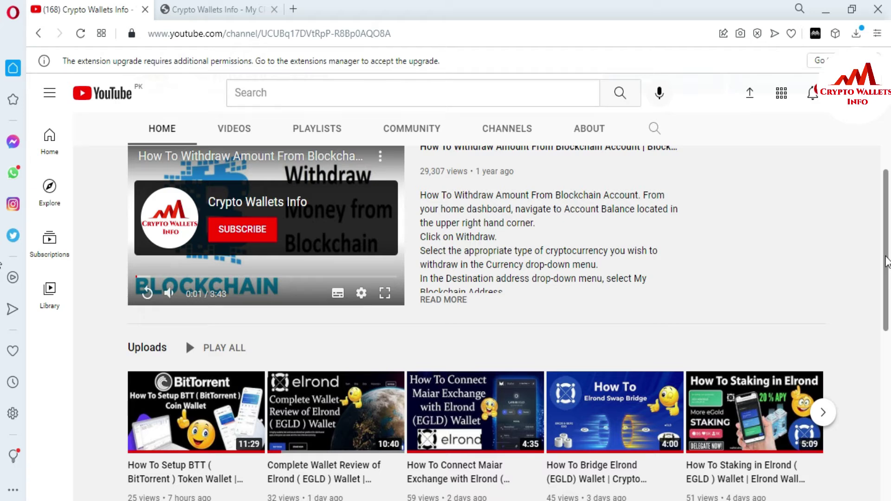
pyautogui.moveTo(886, 261); pyautogui.dragTo(889, 183)
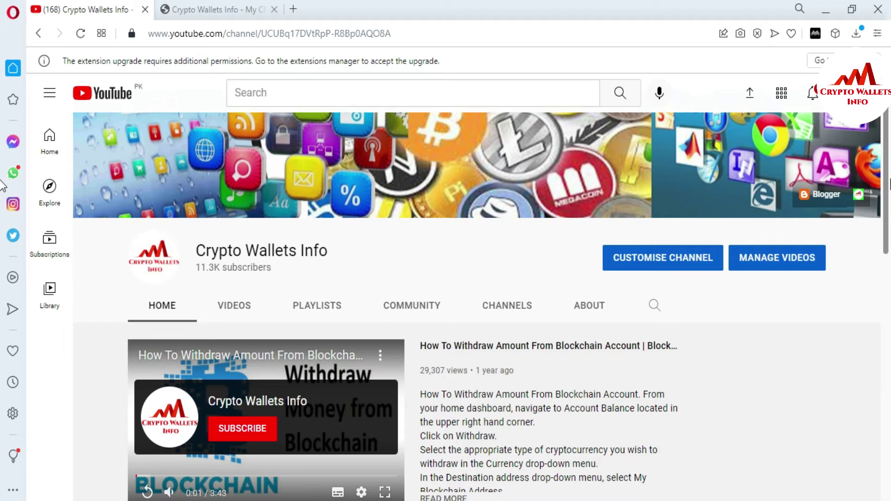
# Switch from the YouTube channel page to the Crypto Wallets Info website tab
pyautogui.click(246, 10)
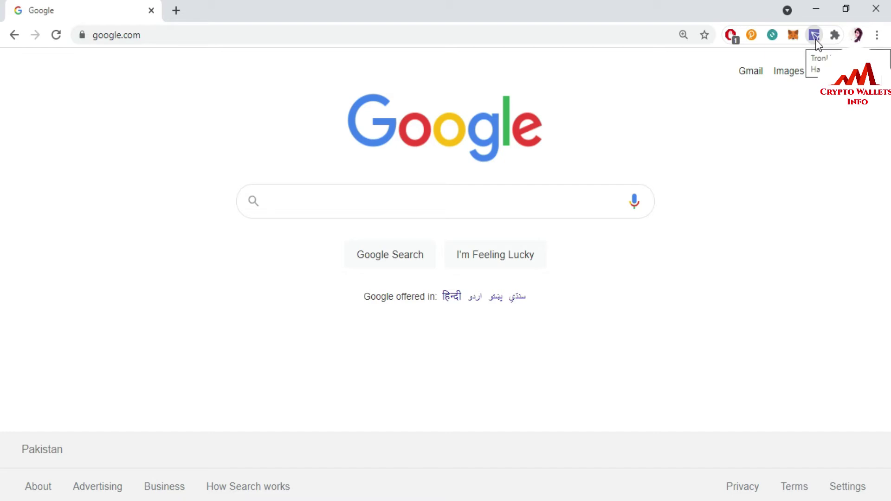
# Unlock the TronLink extension with the wallet password to reach the BTT WALLET overview
pyautogui.click(816, 40)
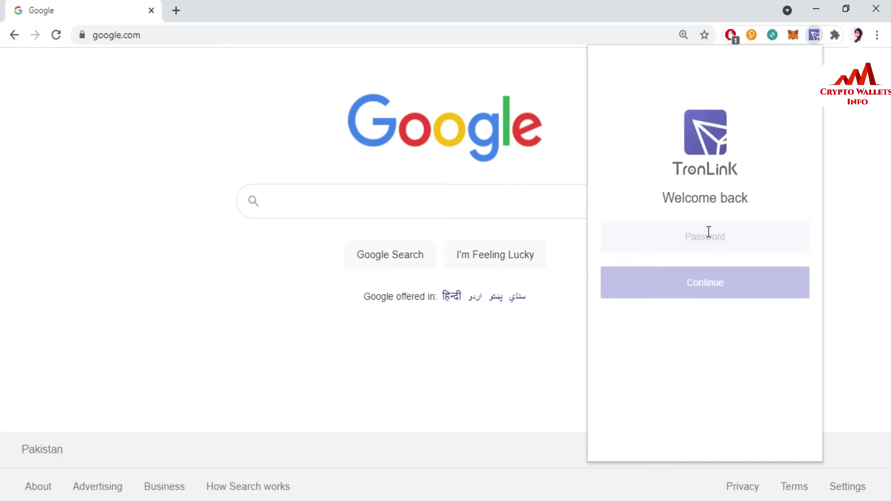
pyautogui.click(703, 238)
pyautogui.write('*')
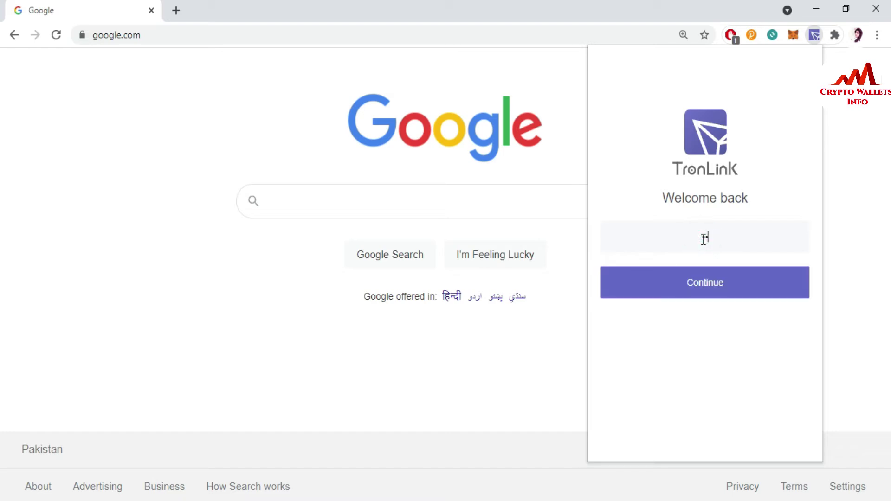
pyautogui.write('*****')
pyautogui.write('**')
pyautogui.write('**')
pyautogui.write('*')
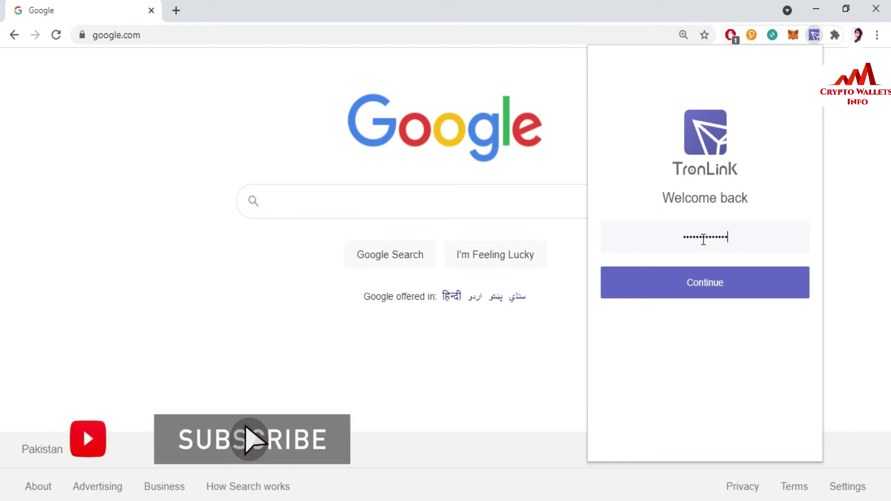
pyautogui.write('***')
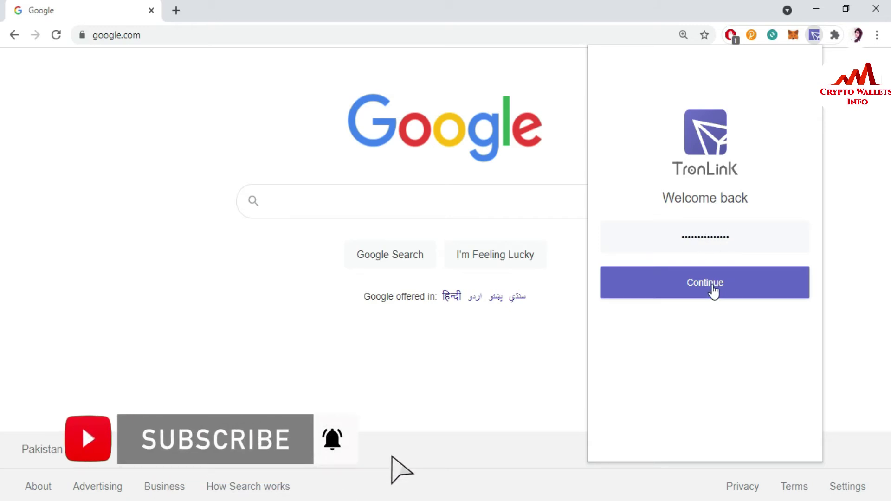
pyautogui.click(721, 286)
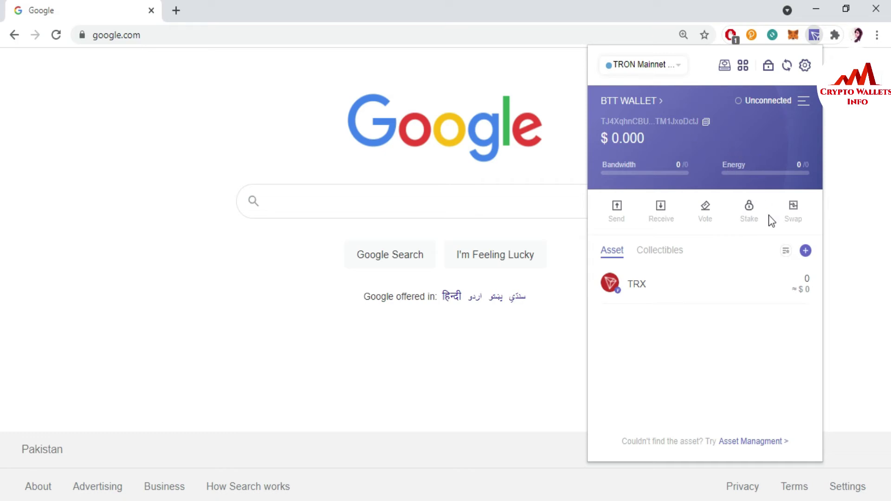
# Search the asset list for 'btt' and add BitTorrent token ID 1002000, then return to the overview
pyautogui.click(806, 252)
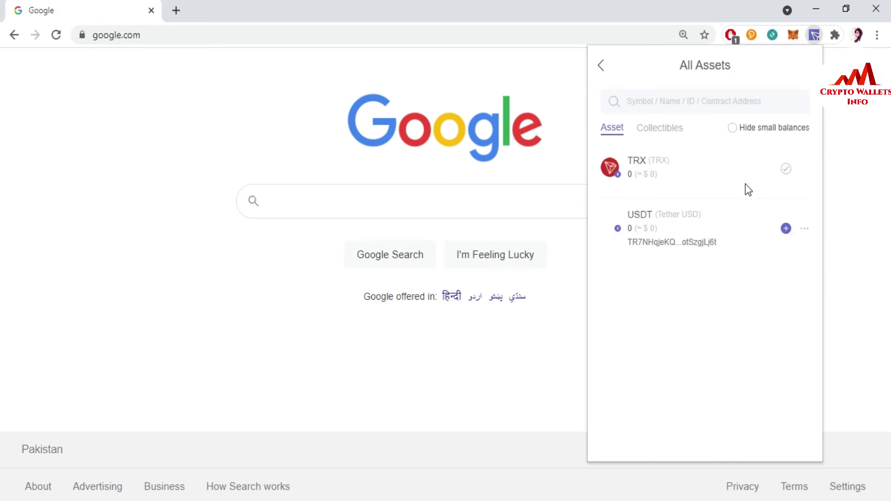
pyautogui.click(680, 103)
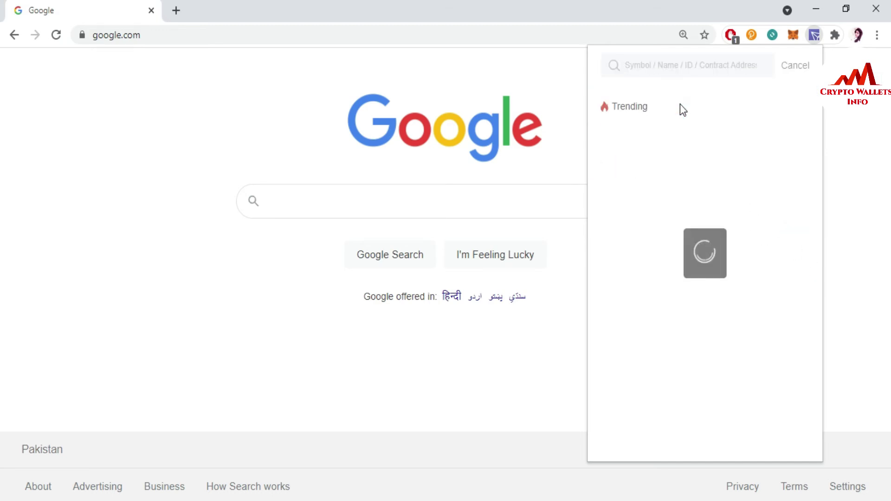
pyautogui.write('btt')
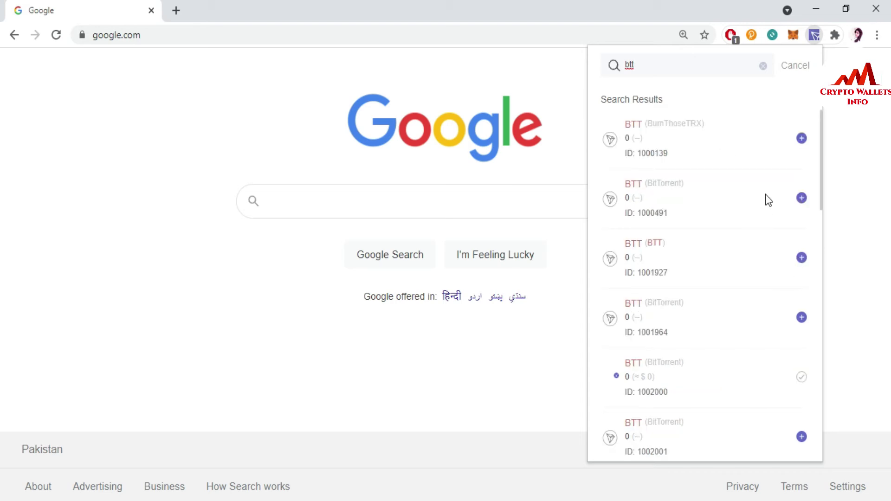
pyautogui.click(766, 194)
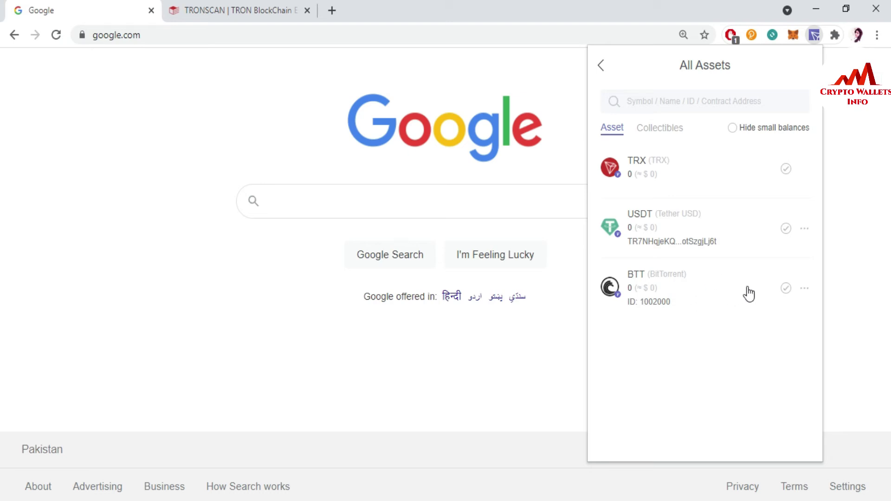
pyautogui.click(601, 66)
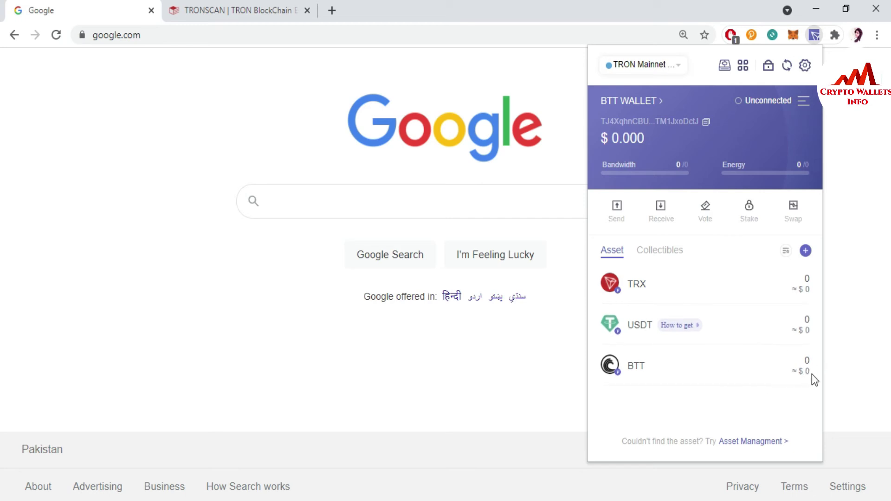
# View the BTT token's detail and Receive pages, then go back to the wallet overview
pyautogui.click(659, 376)
pyautogui.click(698, 202)
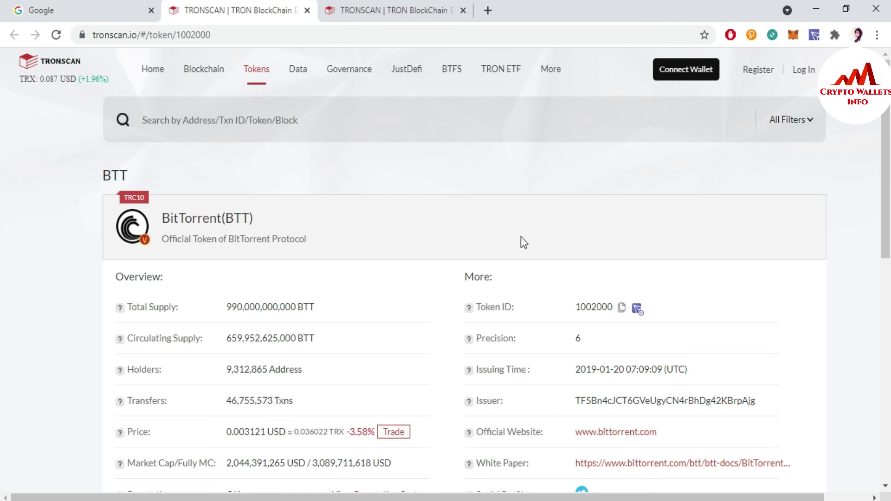
pyautogui.click(812, 37)
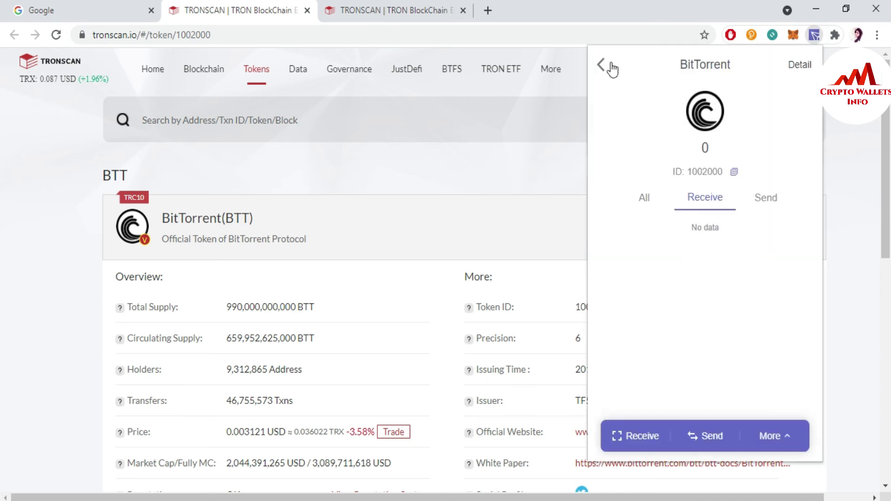
pyautogui.click(605, 67)
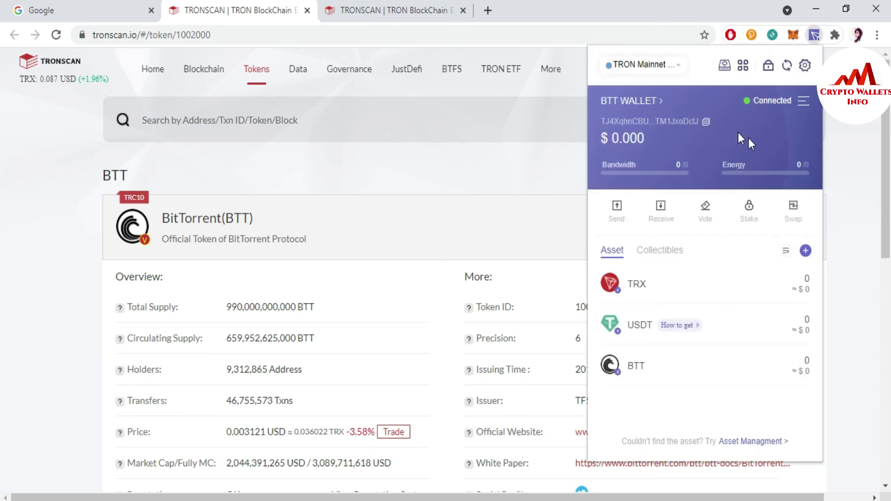
pyautogui.moveTo(602, 123); pyautogui.dragTo(700, 125)
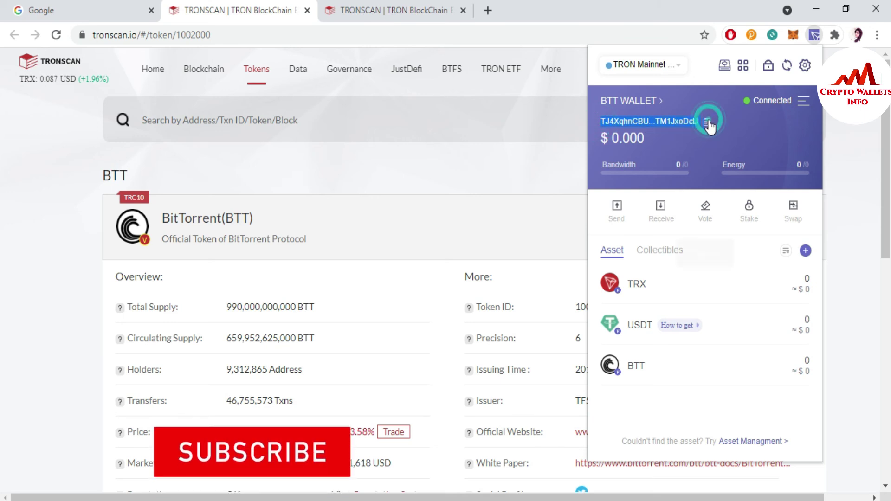
pyautogui.click(707, 122)
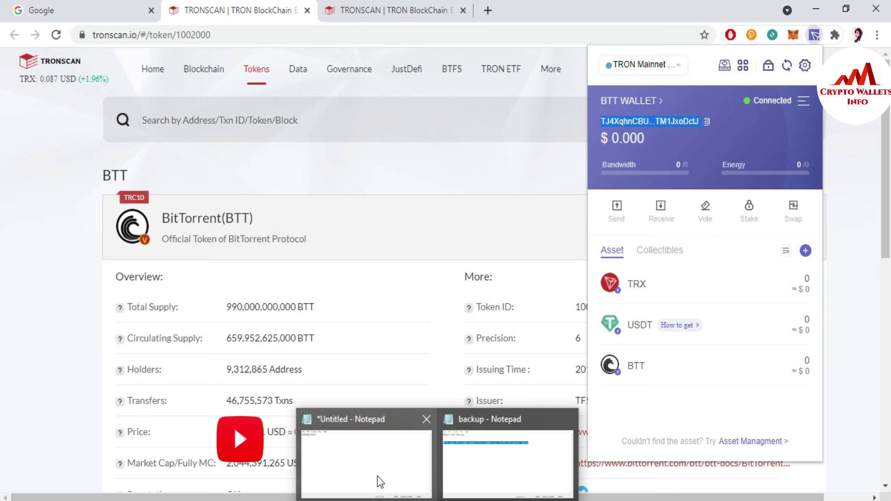
pyautogui.click(378, 476)
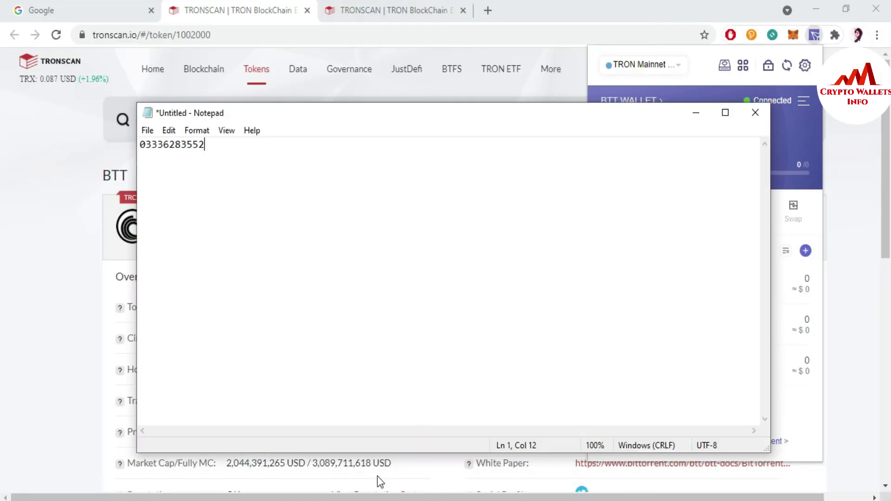
# Replace Notepad's old number with the pasted wallet address and minimize the window
pyautogui.press('BackSpace')
pyautogui.press('BackSpace')
pyautogui.press('BackSpace')
pyautogui.press('BackSpace')
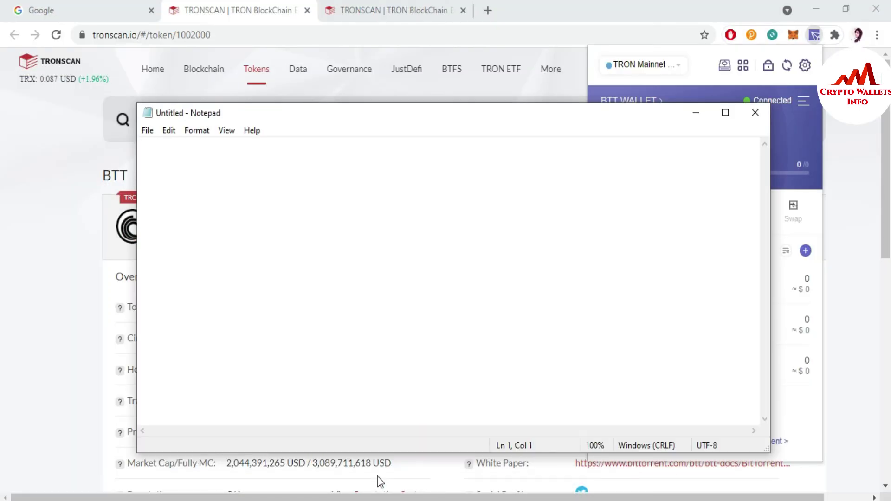
pyautogui.hotkey('ctrl', 'v')
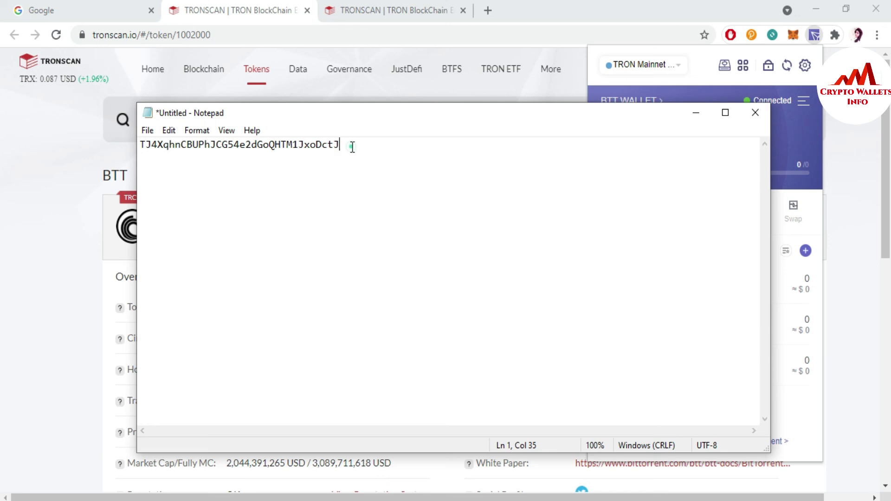
pyautogui.moveTo(351, 147); pyautogui.dragTo(140, 110)
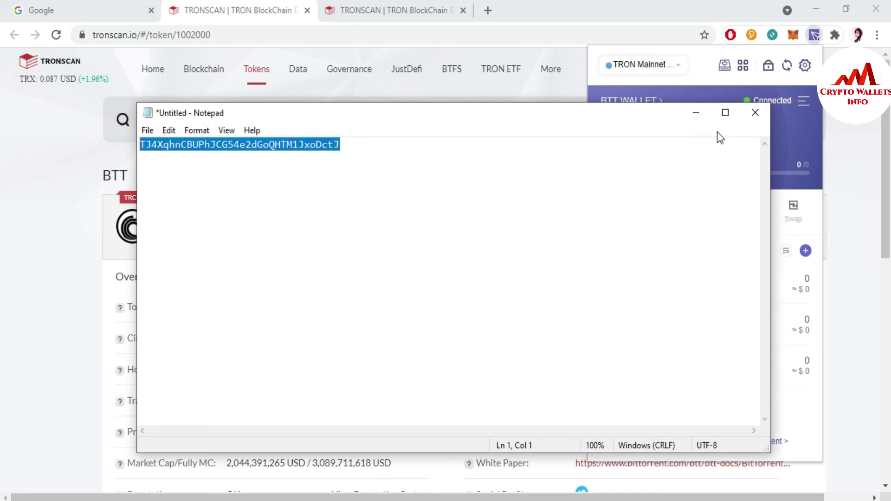
pyautogui.click(695, 111)
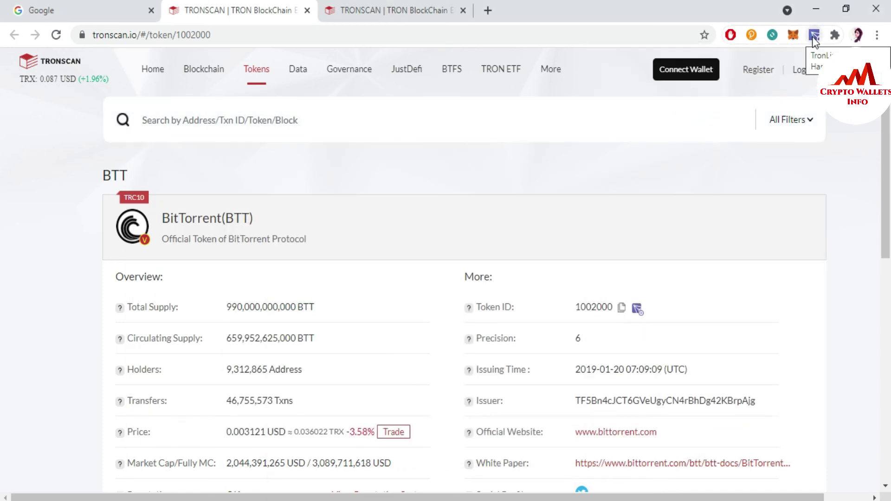
# Briefly reopen the TronLink popup, then return to the YouTube channel page
pyautogui.click(814, 37)
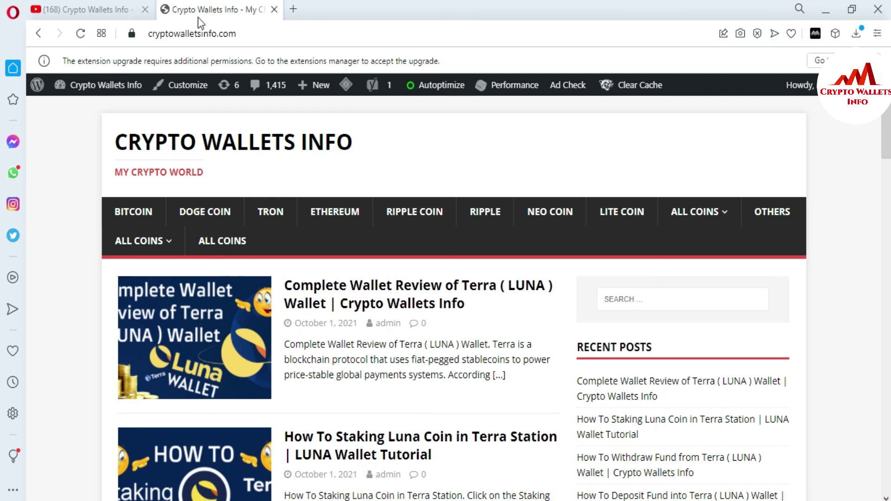
pyautogui.click(104, 17)
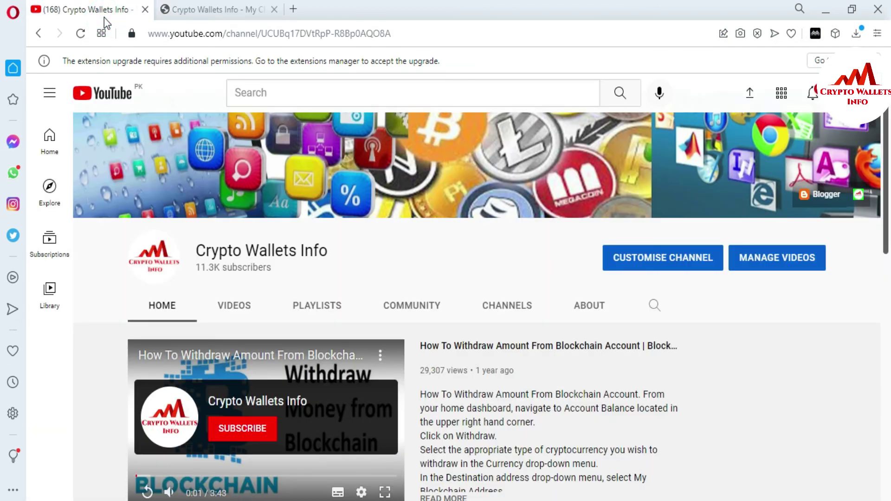